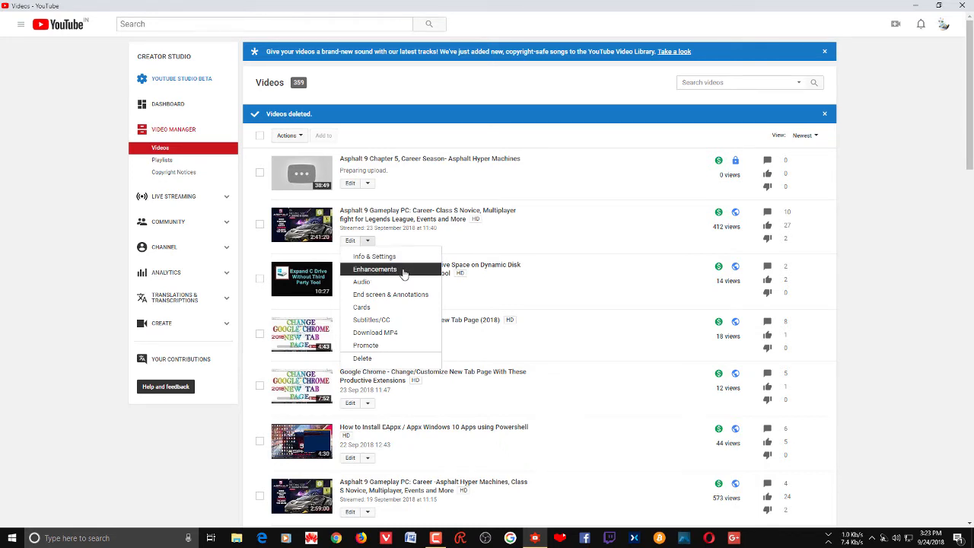
Step: Open the enhancements of the "Asphalt 9 Gameplay PC: Career- Class S Novice" video and briefly play its preview
{"action": "left_click", "coordinate": [402, 271]}
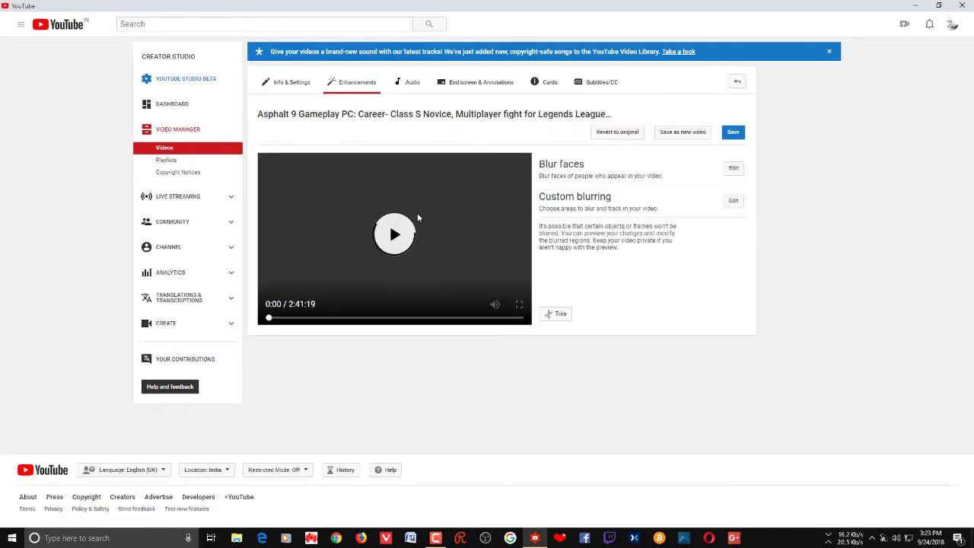
{"action": "left_click", "coordinate": [395, 236]}
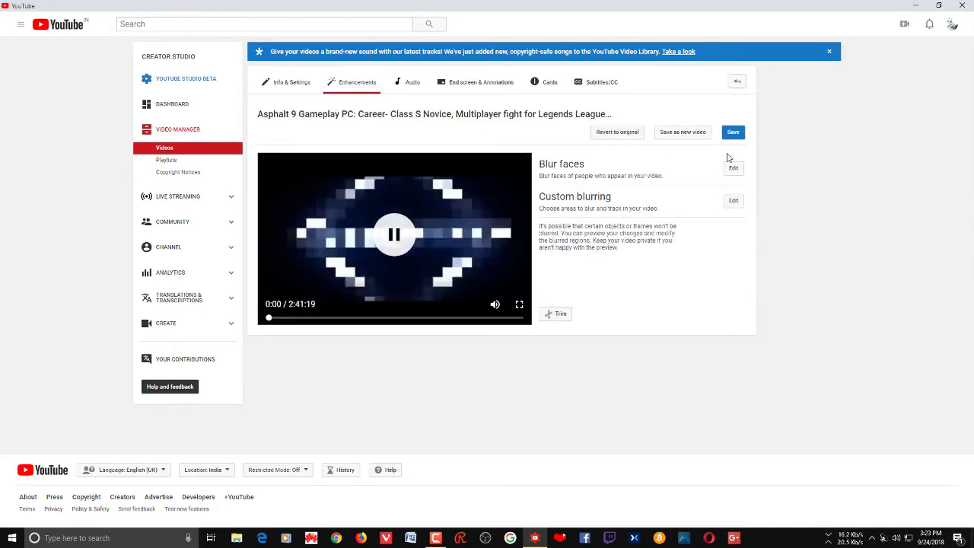
{"action": "left_click", "coordinate": [398, 238]}
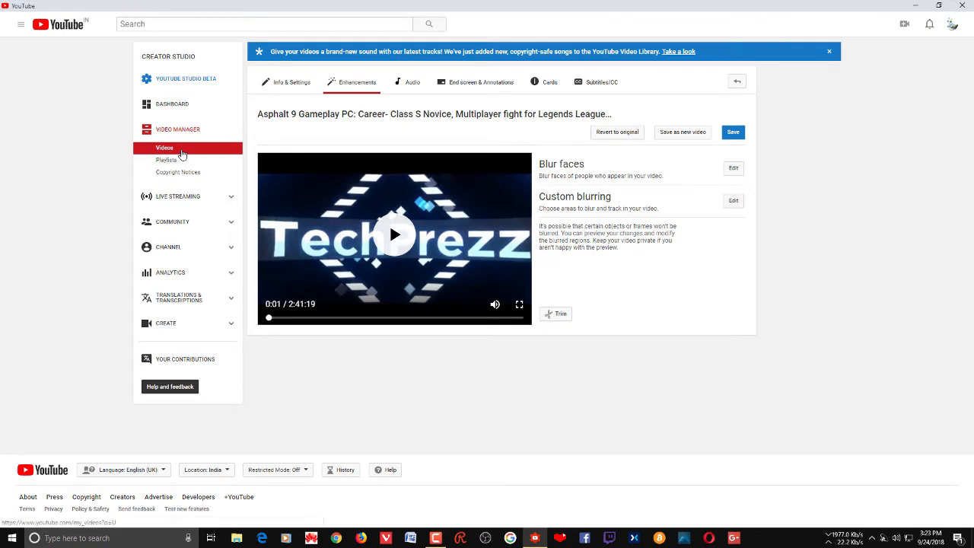
Step: Leave the enhancements, switch to YouTube Studio Beta and show the channel's video list
{"action": "left_click", "coordinate": [182, 155]}
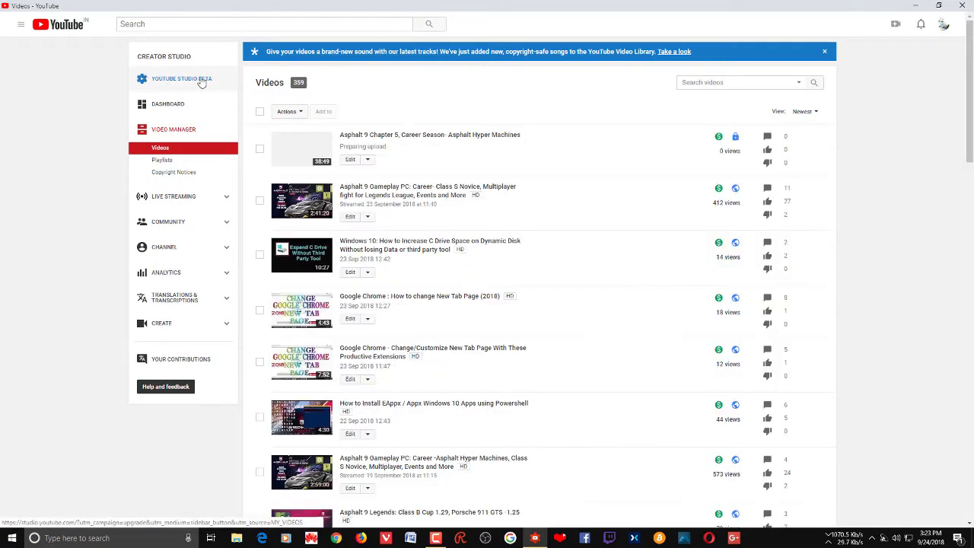
{"action": "left_click", "coordinate": [202, 81]}
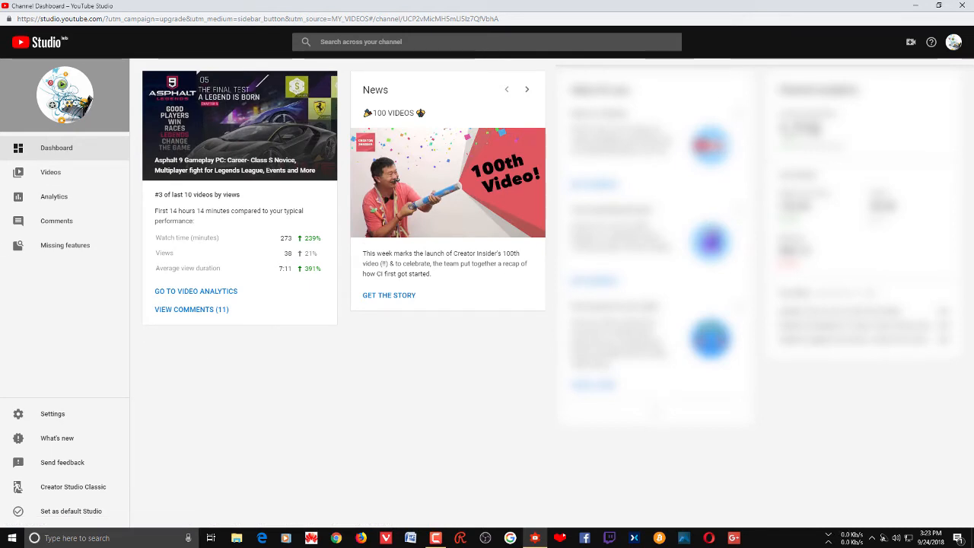
{"action": "left_click", "coordinate": [52, 174]}
Step: Browse the channel's videos and open the details of "Asphalt 9 Gameplay PC: Career- Class S Novice"
{"action": "scroll", "coordinate": [389, 225], "scroll_direction": "down", "scroll_amount": 2}
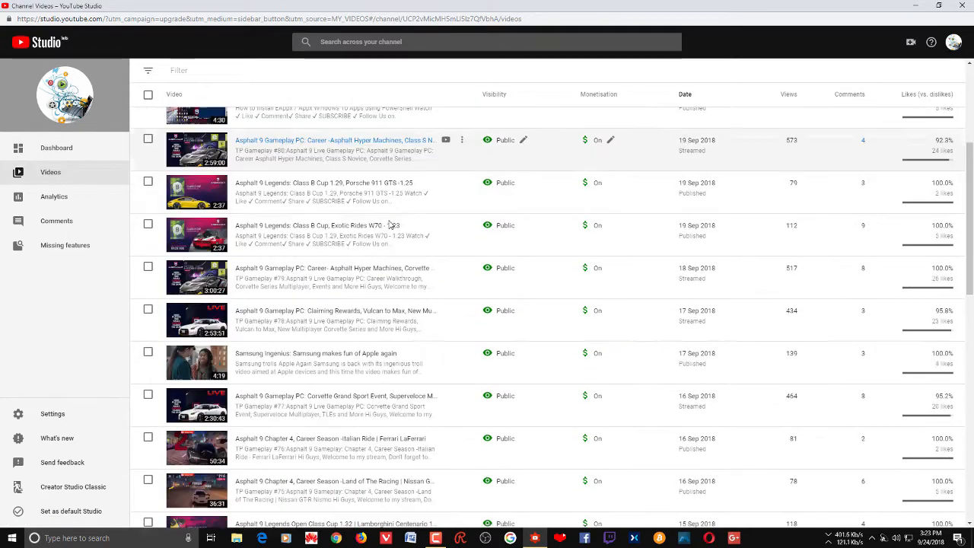
{"action": "scroll", "coordinate": [388, 225], "scroll_direction": "down", "scroll_amount": 7}
{"action": "scroll", "coordinate": [400, 219], "scroll_direction": "up", "scroll_amount": 8}
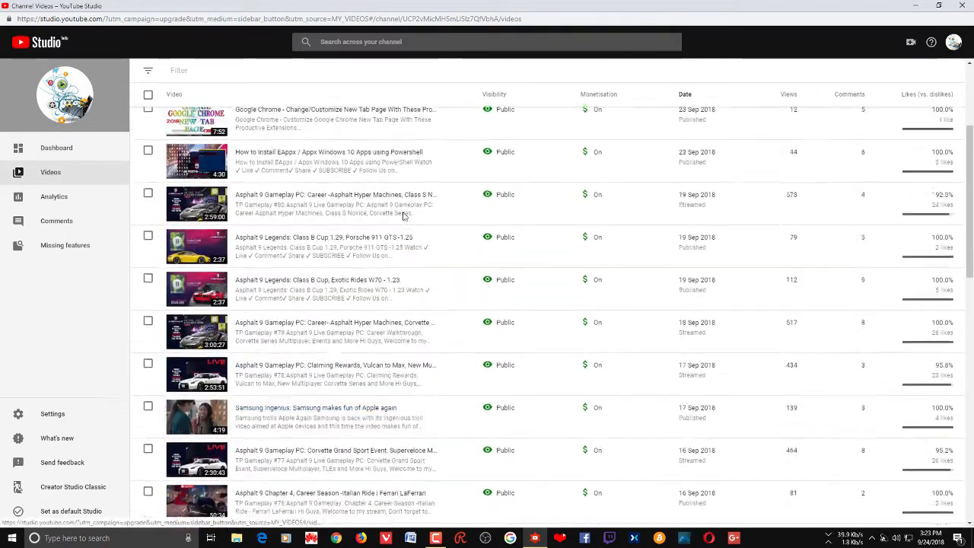
{"action": "scroll", "coordinate": [403, 215], "scroll_direction": "up", "scroll_amount": 5}
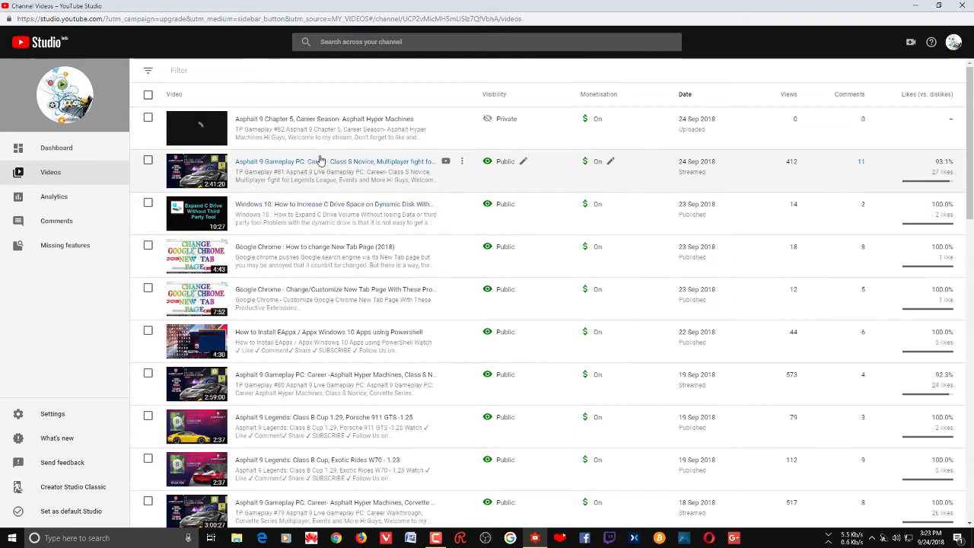
{"action": "left_click", "coordinate": [311, 164]}
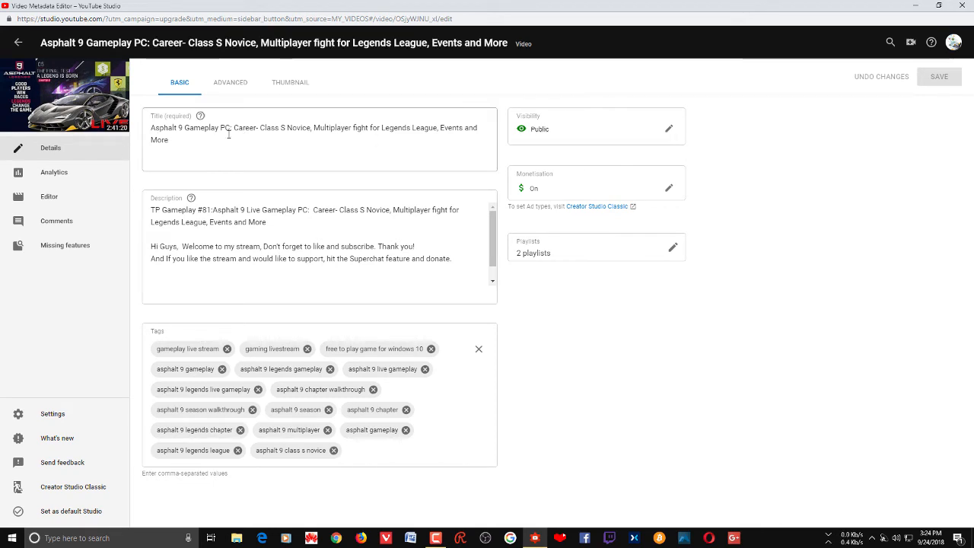
Step: Look through the video's advanced and thumbnail settings, and return to the basic details
{"action": "left_click", "coordinate": [241, 88]}
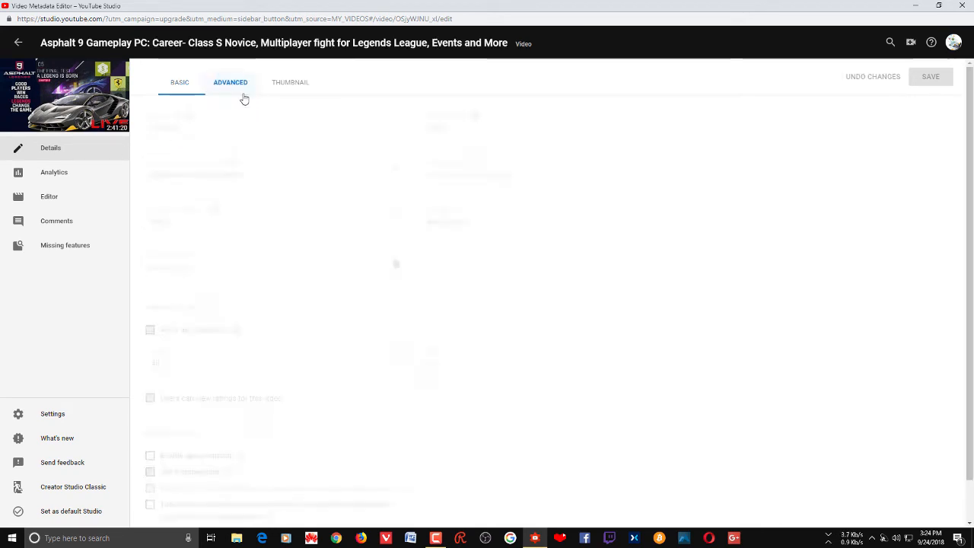
{"action": "left_click", "coordinate": [287, 87]}
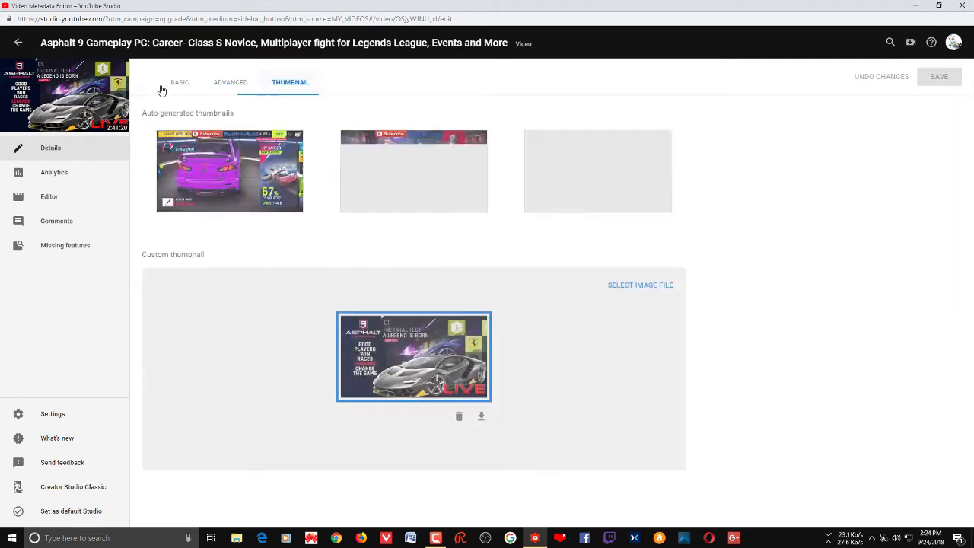
{"action": "left_click", "coordinate": [187, 85]}
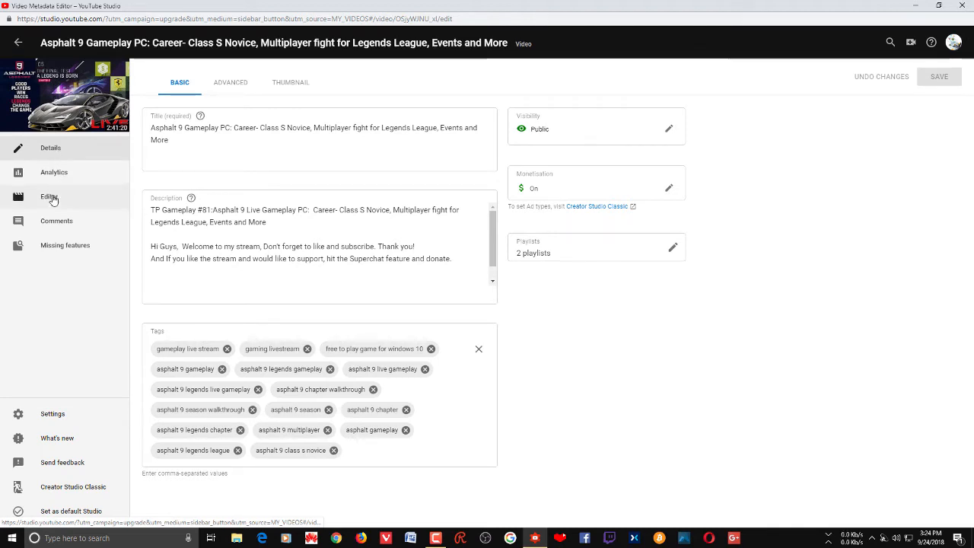
Step: Open the video in the editor and place the playhead at 0:12:50:15 on the frame-level timeline
{"action": "left_click", "coordinate": [51, 197]}
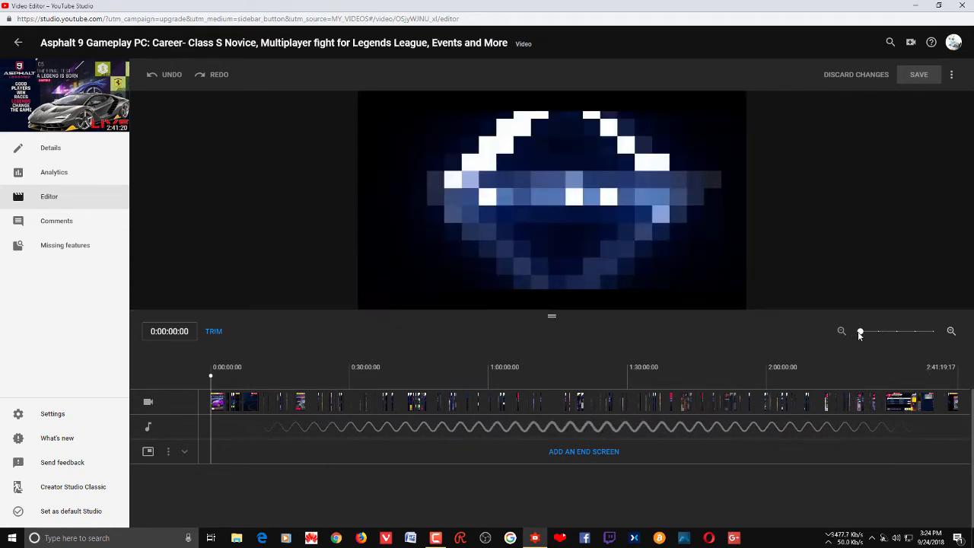
{"action": "left_click_drag", "start_coordinate": [871, 333], "coordinate": [921, 333]}
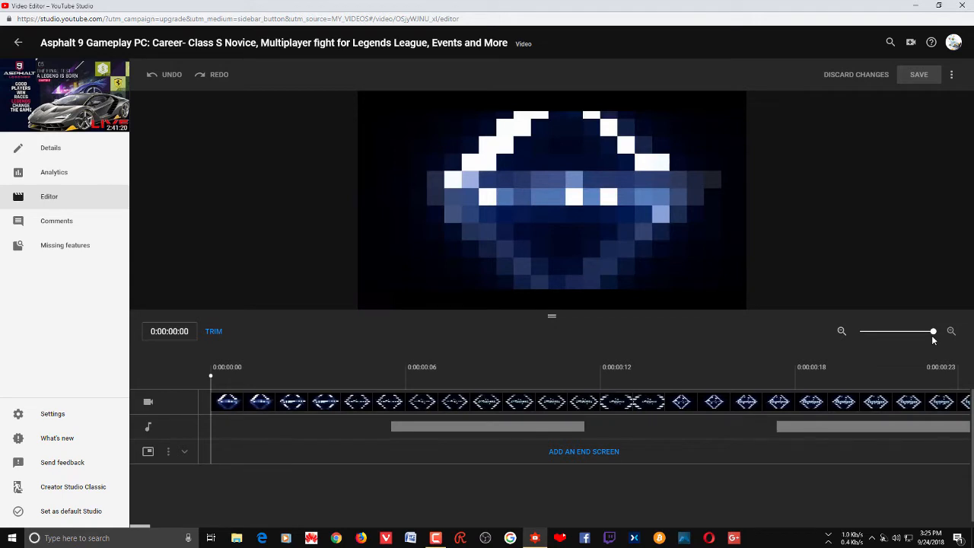
{"action": "left_click", "coordinate": [405, 380]}
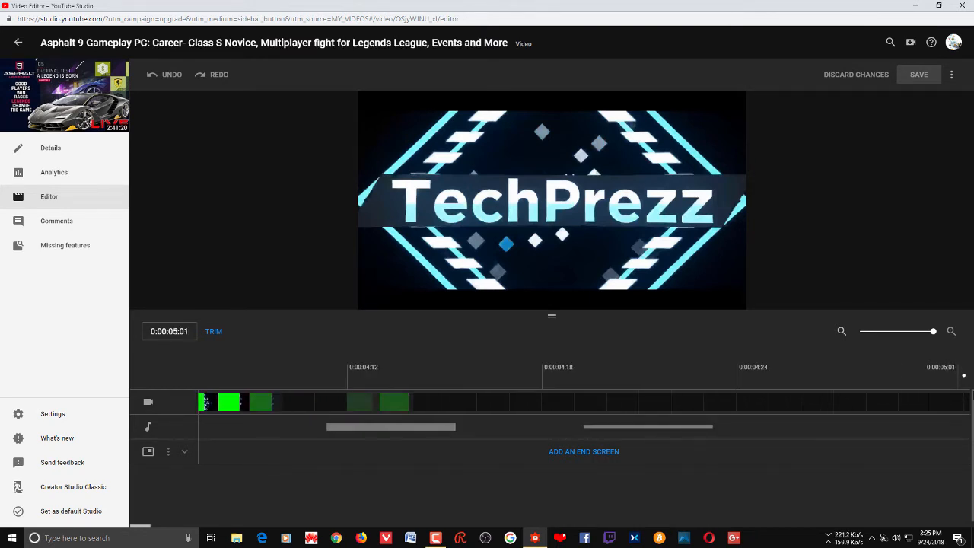
{"action": "left_click", "coordinate": [904, 331]}
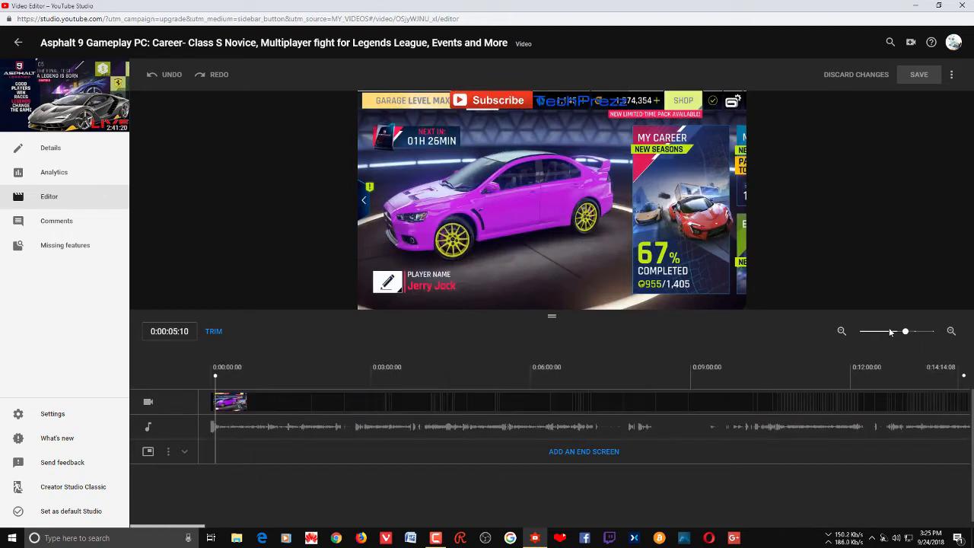
{"action": "left_click", "coordinate": [898, 396]}
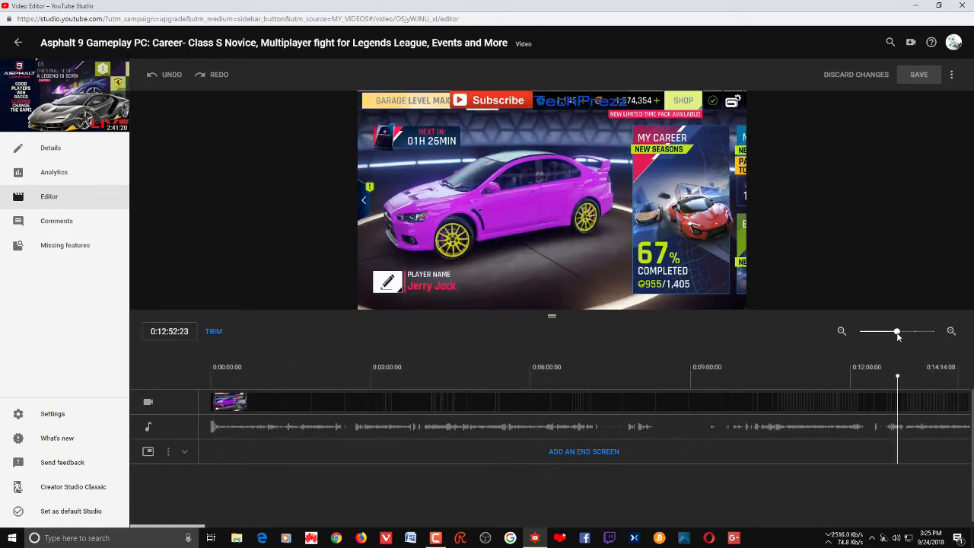
{"action": "left_click", "coordinate": [951, 332]}
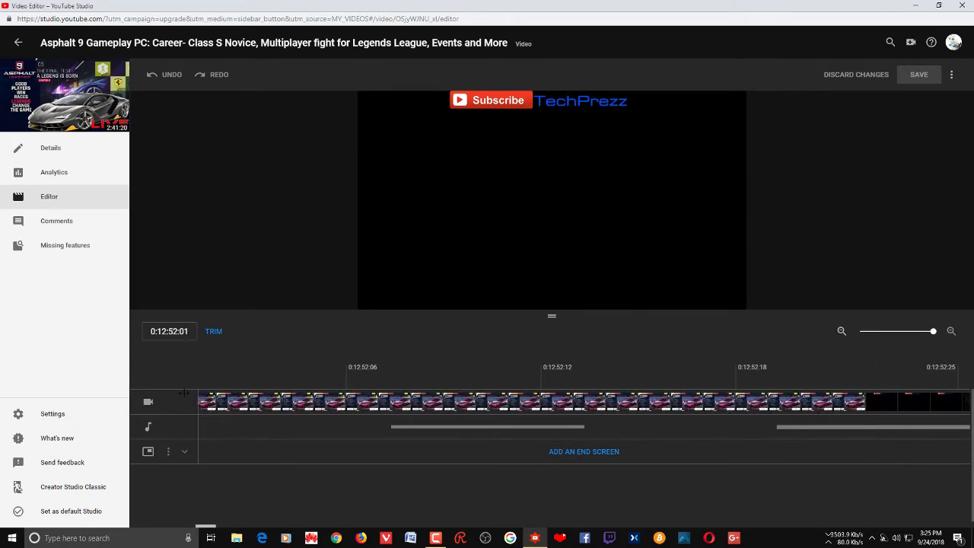
{"action": "left_click_drag", "start_coordinate": [183, 392], "coordinate": [399, 392]}
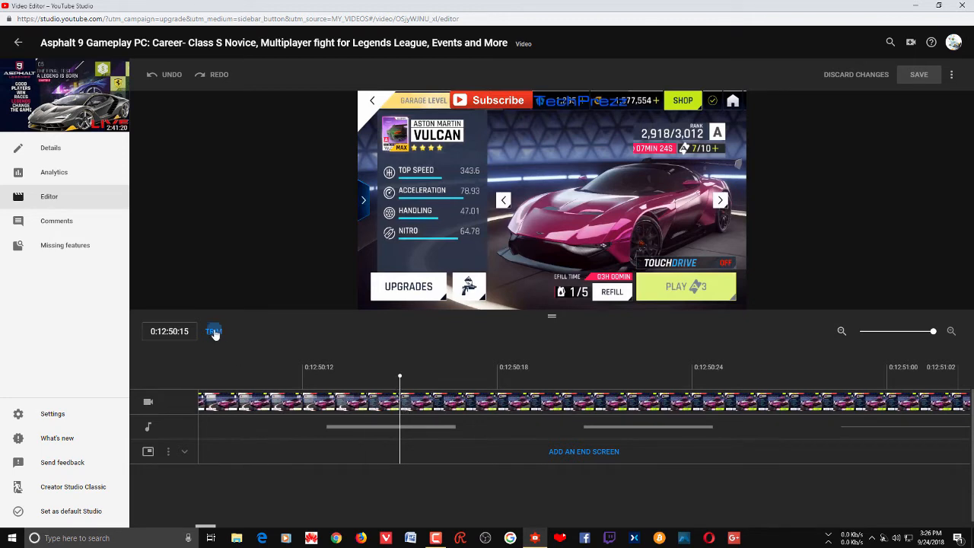
Step: Start trimming, split the video at 0:12:50:17 and cut out the section from there to 0:12:50:29
{"action": "left_click", "coordinate": [239, 333]}
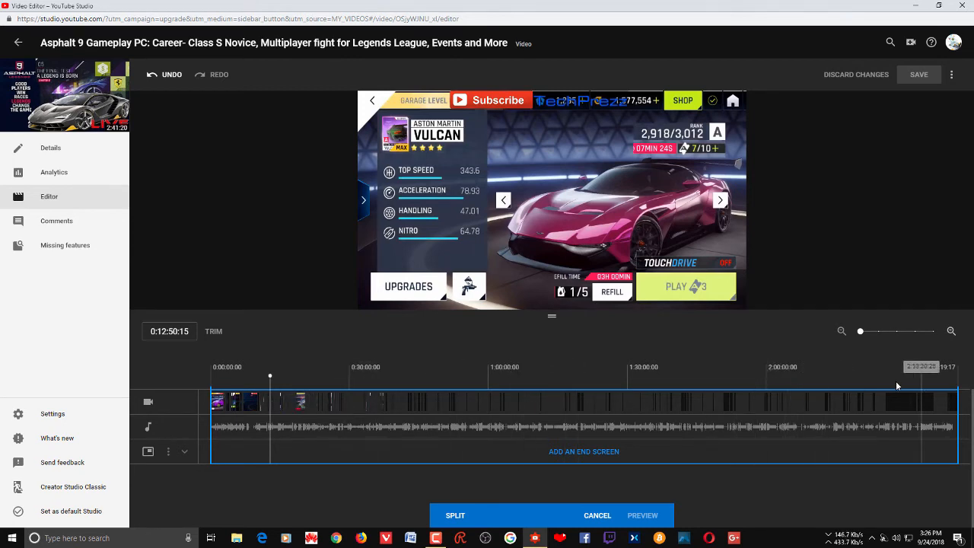
{"action": "left_click", "coordinate": [927, 331]}
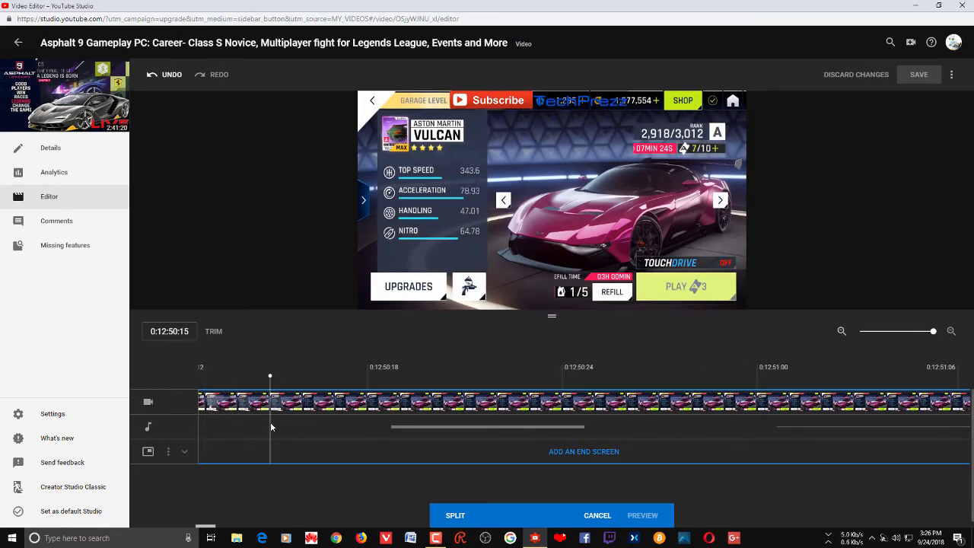
{"action": "left_click", "coordinate": [342, 423]}
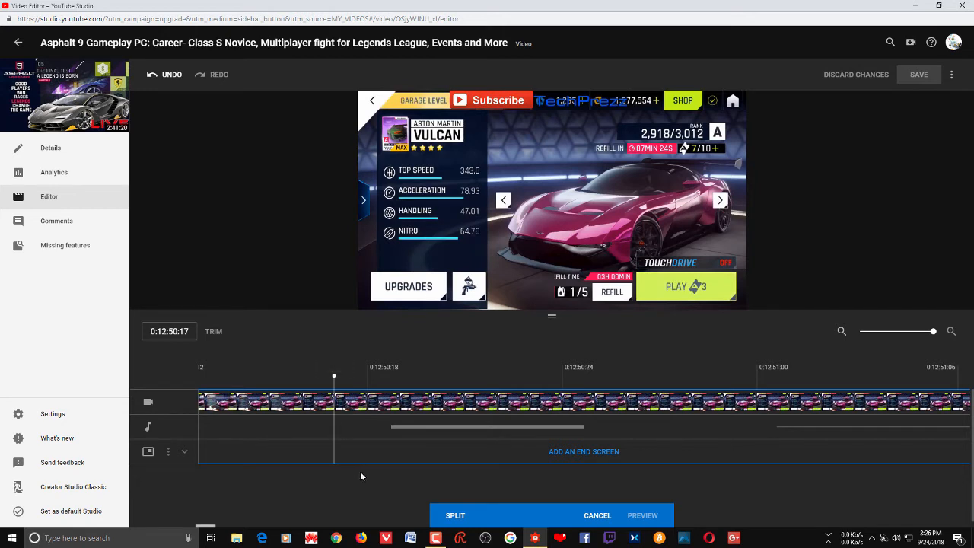
{"action": "left_click", "coordinate": [454, 516]}
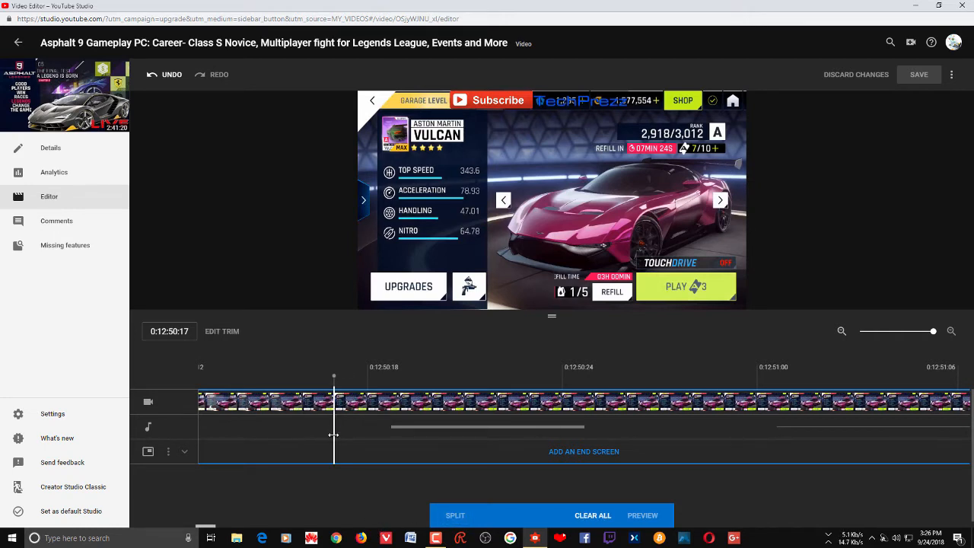
{"action": "mouse_move", "coordinate": [314, 434]}
{"action": "left_mouse_down"}
{"action": "mouse_move", "coordinate": [275, 433]}
{"action": "mouse_move", "coordinate": [428, 435]}
{"action": "mouse_move", "coordinate": [225, 433]}
{"action": "mouse_move", "coordinate": [324, 433]}
{"action": "left_mouse_up"}
{"action": "left_click_drag", "start_coordinate": [523, 429], "coordinate": [821, 426]}
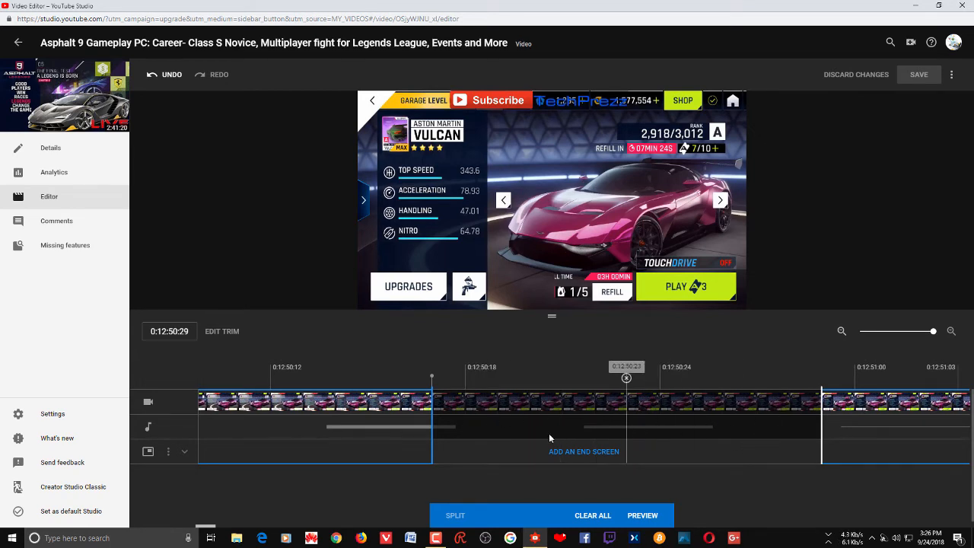
Step: Play the footage across the cut, starting from 0:12:50:12 and again from 0:12:50:02, and apply the trim as a preview
{"action": "left_click", "coordinate": [270, 371]}
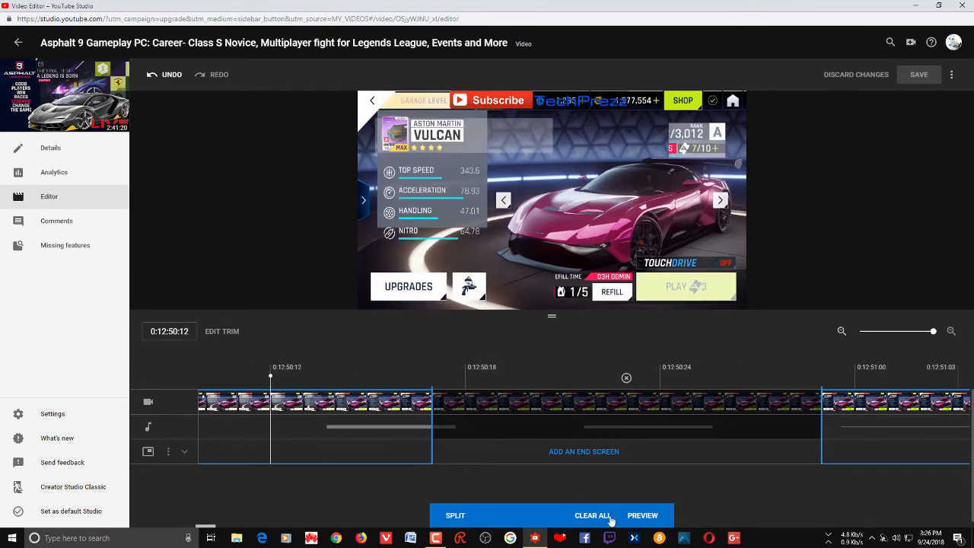
{"action": "mouse_move", "coordinate": [373, 307]}
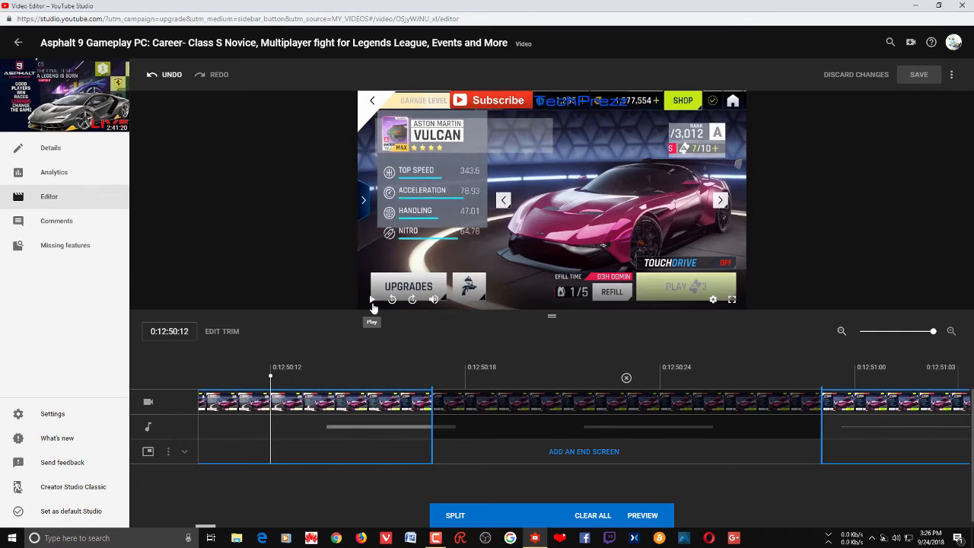
{"action": "left_click", "coordinate": [373, 299]}
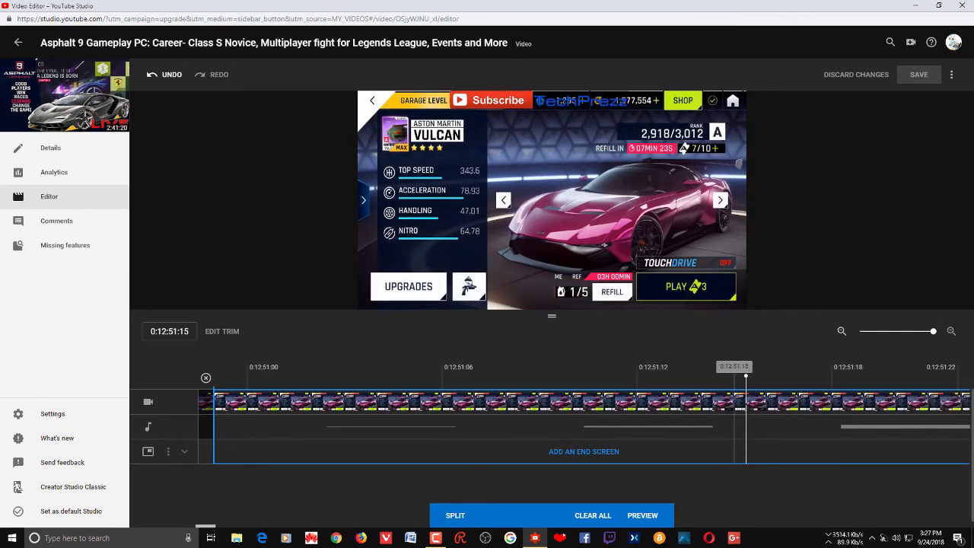
{"action": "left_click_drag", "start_coordinate": [746, 403], "coordinate": [328, 435]}
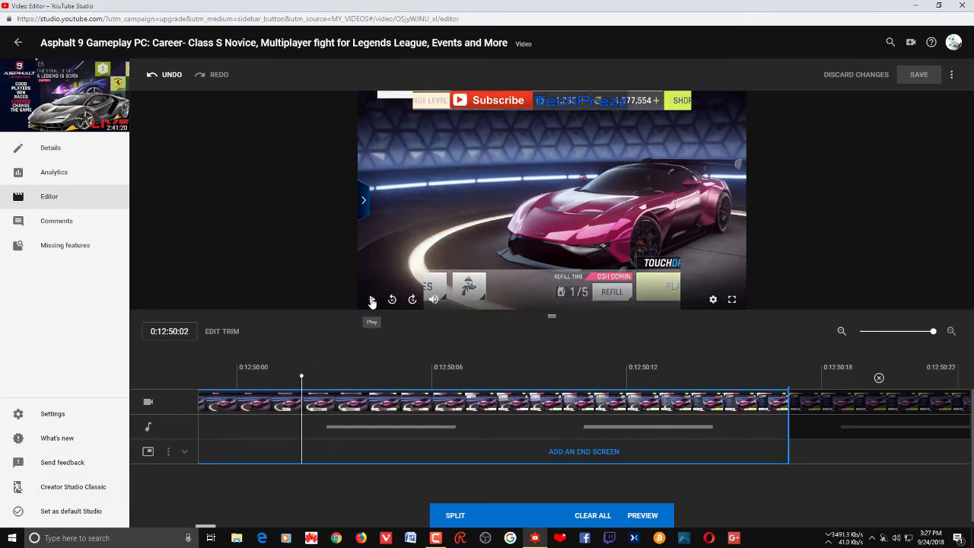
{"action": "left_click", "coordinate": [370, 299]}
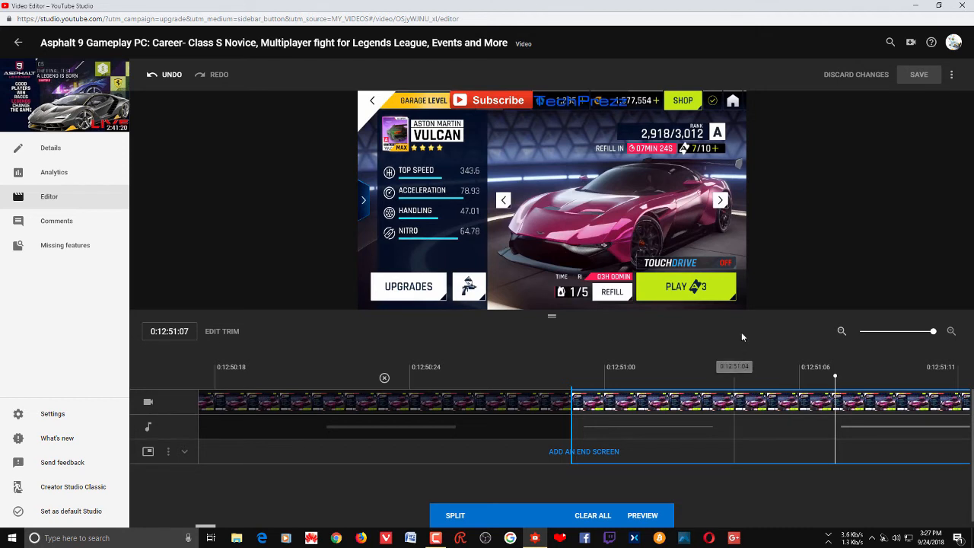
{"action": "left_click", "coordinate": [643, 516]}
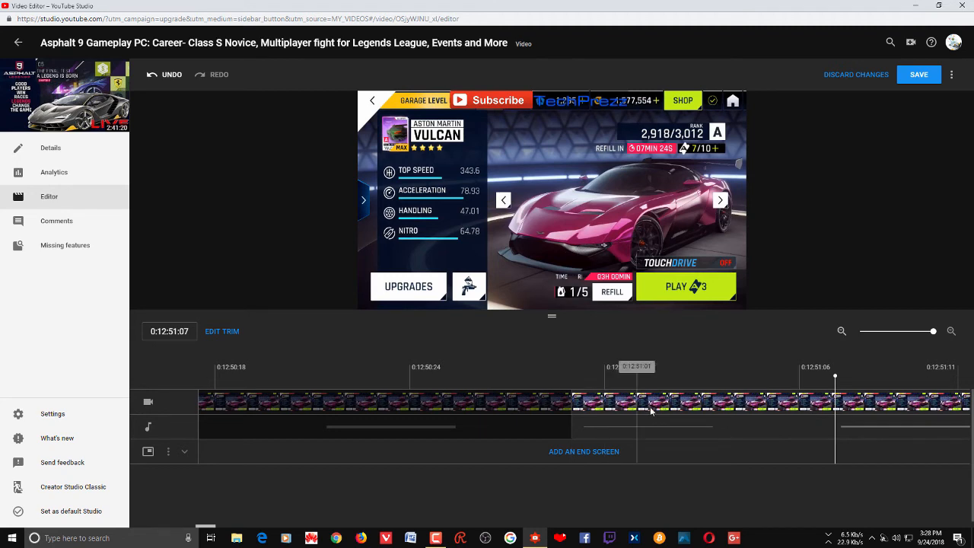
{"action": "left_click", "coordinate": [901, 332]}
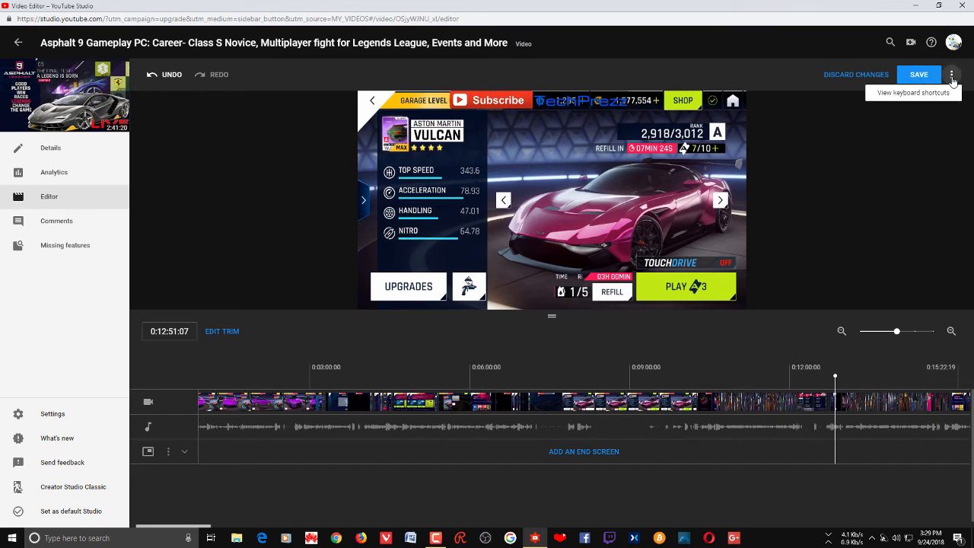
Step: Review the editor's list of keyboard shortcuts, including the timecode, timeline and player sections, and close it
{"action": "left_click", "coordinate": [909, 94]}
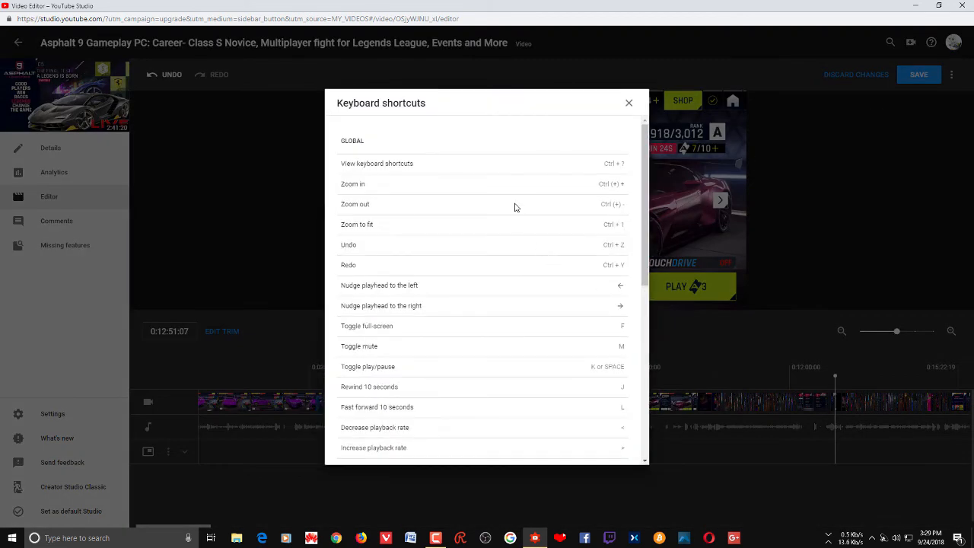
{"action": "scroll", "coordinate": [514, 207], "scroll_direction": "down", "scroll_amount": 4}
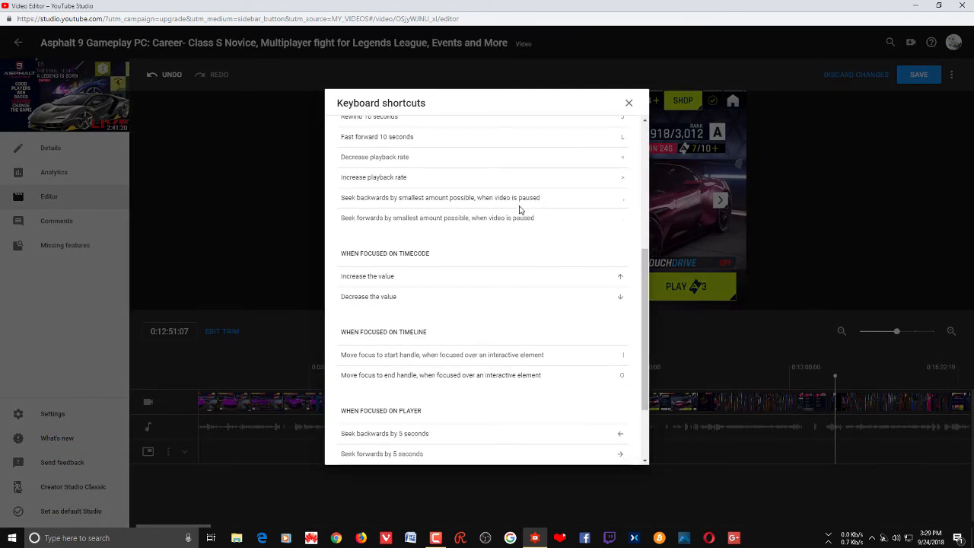
{"action": "scroll", "coordinate": [523, 210], "scroll_direction": "up", "scroll_amount": 5}
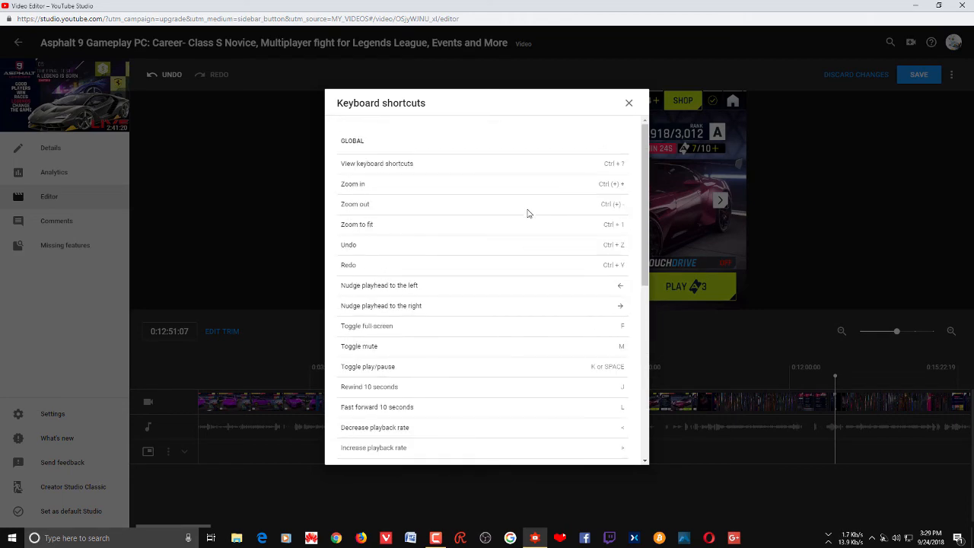
{"action": "scroll", "coordinate": [527, 211], "scroll_direction": "down", "scroll_amount": 3}
{"action": "scroll", "coordinate": [528, 210], "scroll_direction": "up", "scroll_amount": 3}
{"action": "left_click", "coordinate": [629, 103]}
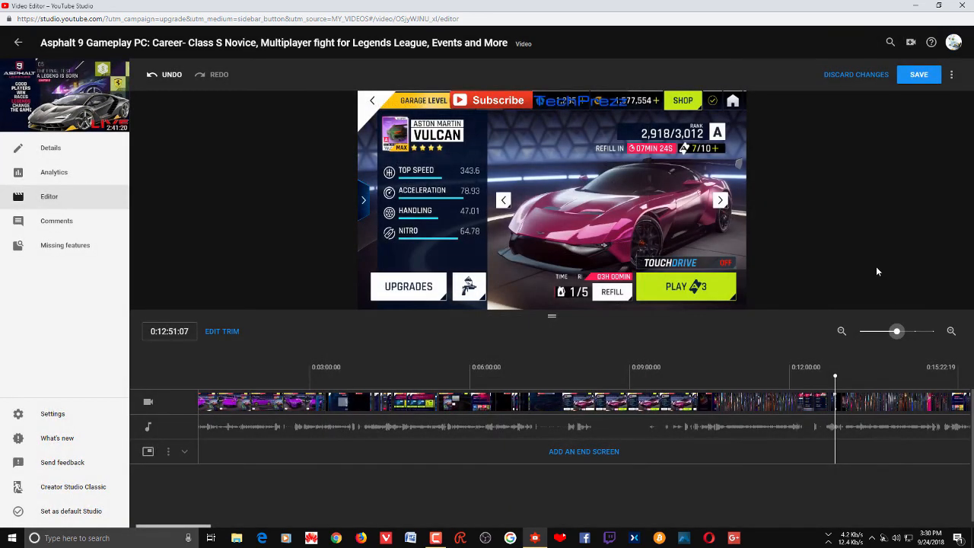